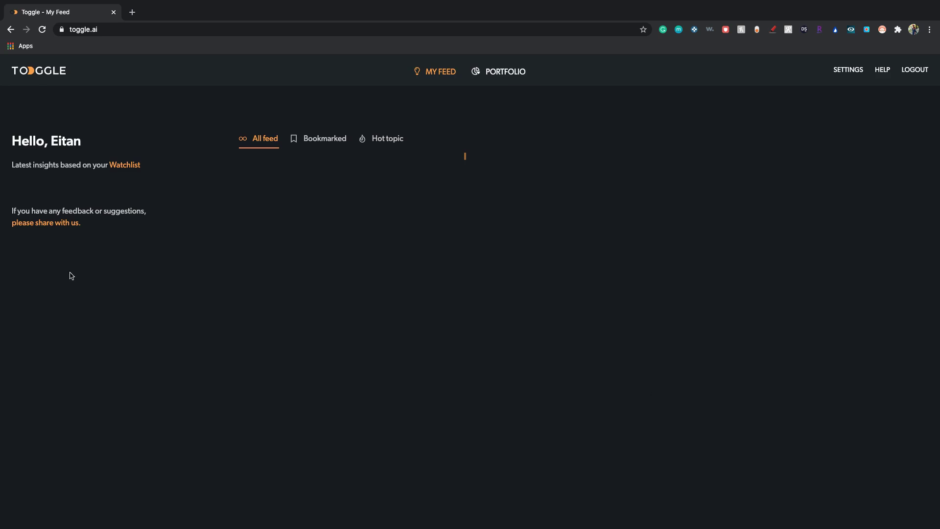
Clear the accidental text selection in the feed's left panel.
drag(2, 151, 16, 144)
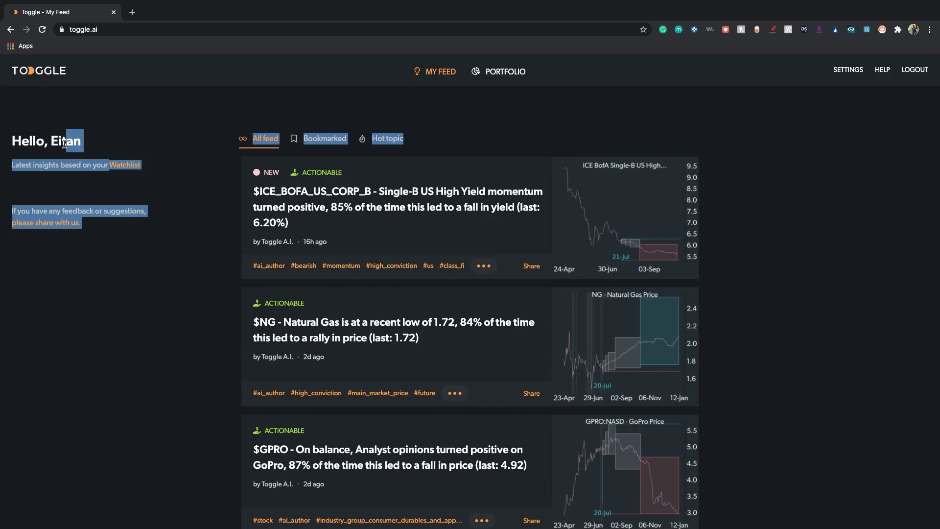
click(15, 146)
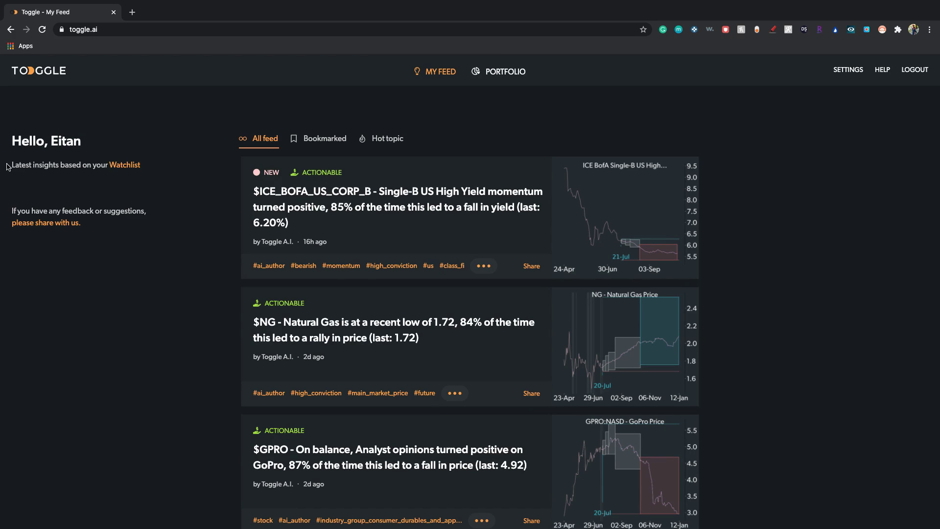
click(127, 165)
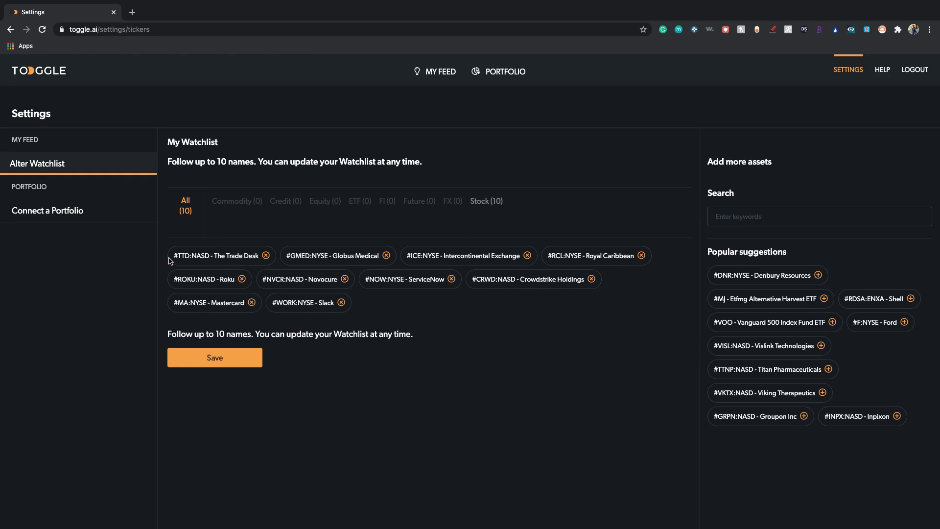
drag(286, 256, 561, 268)
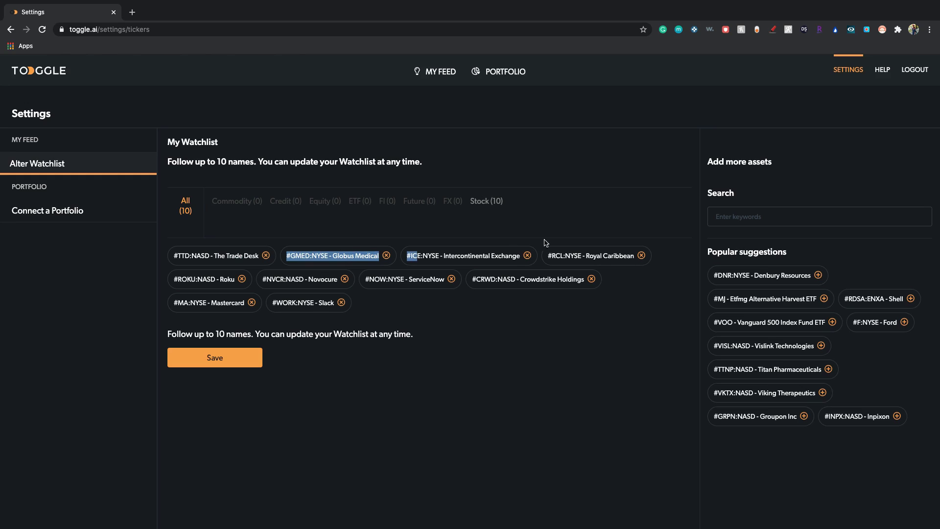
click(437, 328)
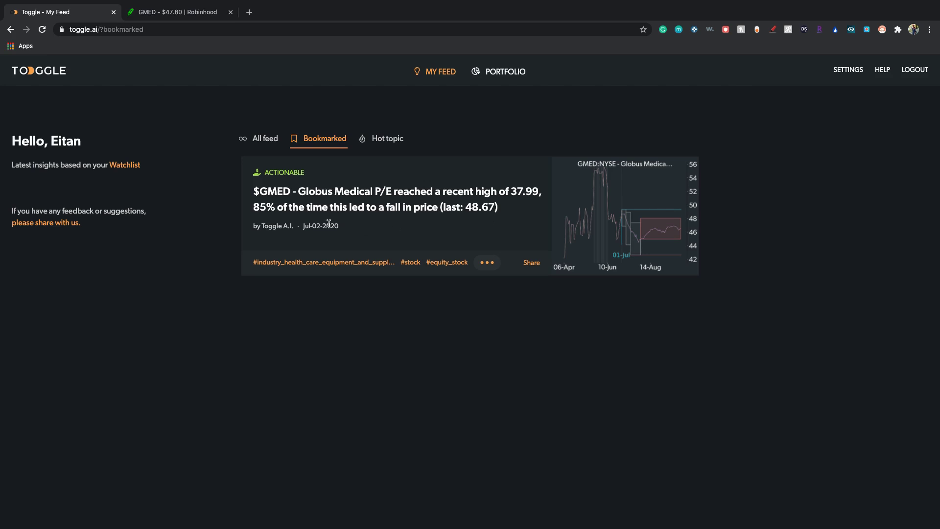
Open the full Globus Medical (GMED) P/E insight from the Bookmarked list.
click(324, 206)
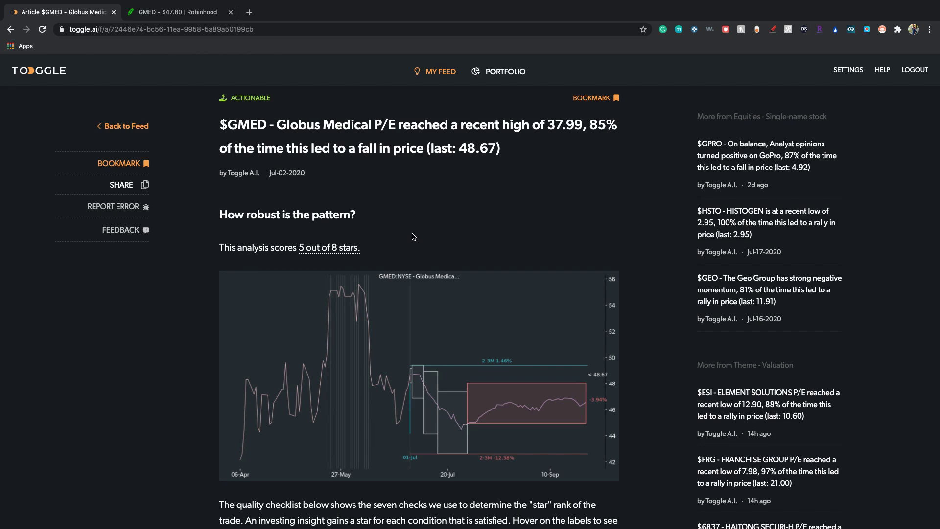
scroll(412, 236, down, 3)
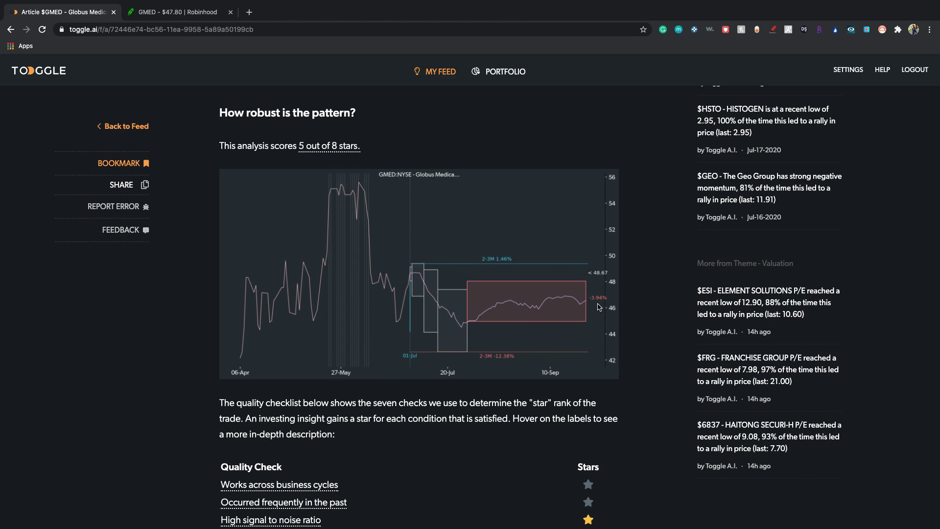
scroll(589, 326, down, 1)
scroll(588, 326, down, 3)
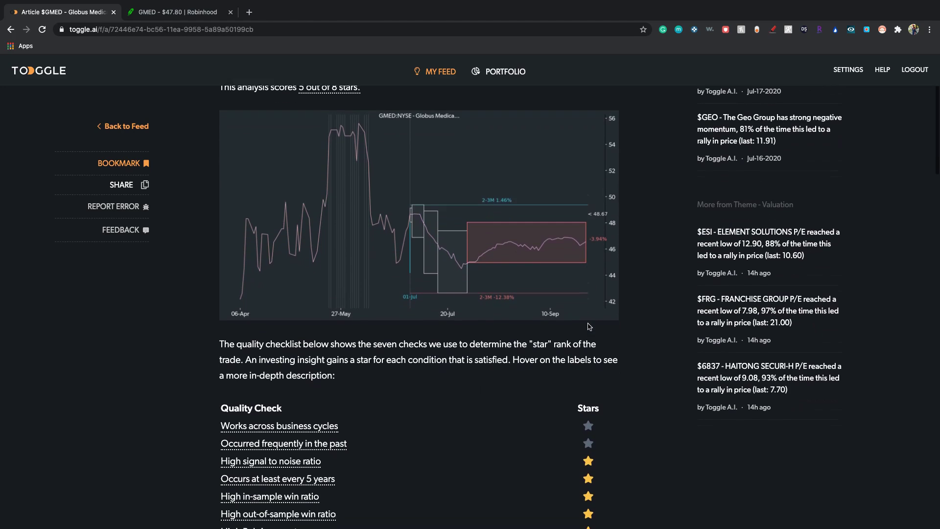
scroll(587, 323, down, 1)
scroll(588, 324, down, 2)
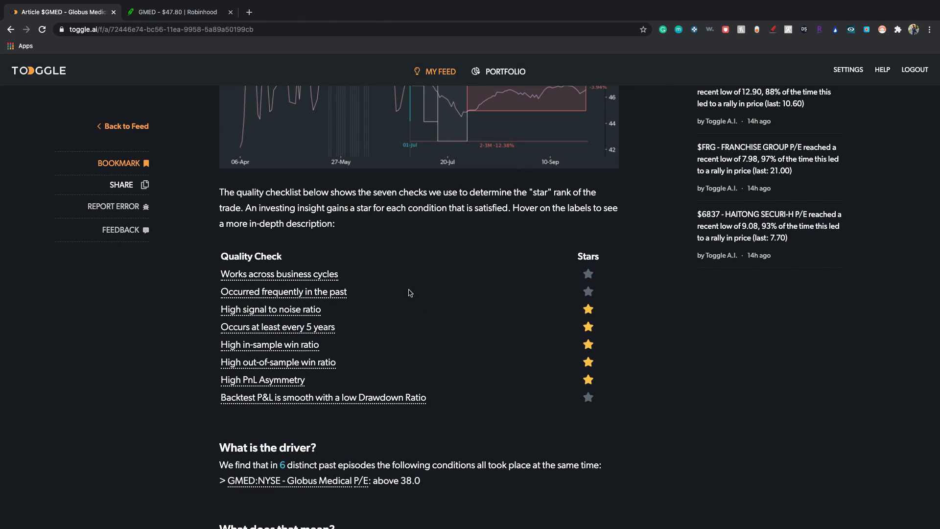
mouse_move(279, 425)
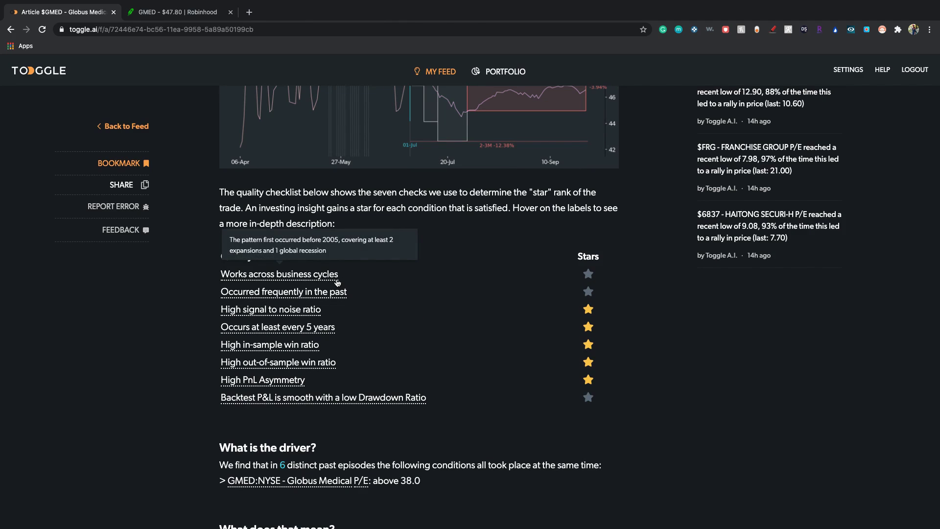
scroll(398, 307, down, 1)
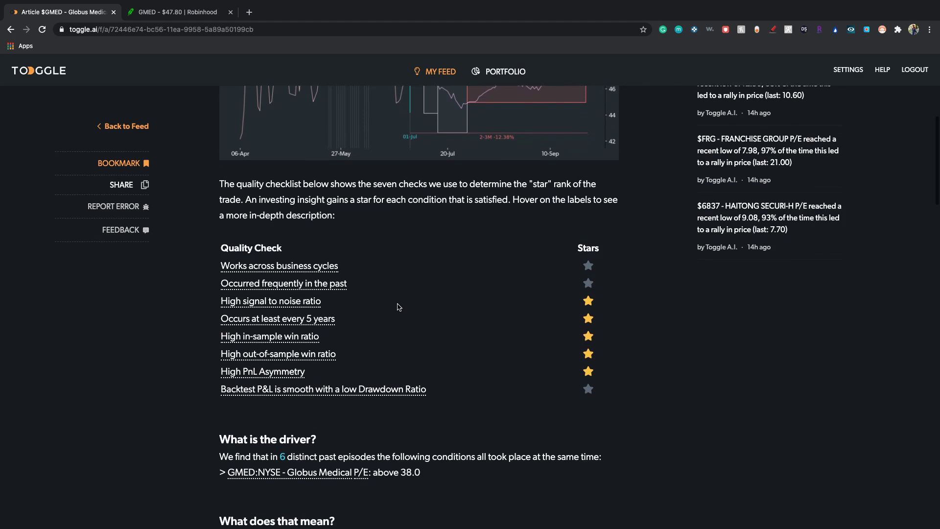
scroll(391, 300, down, 1)
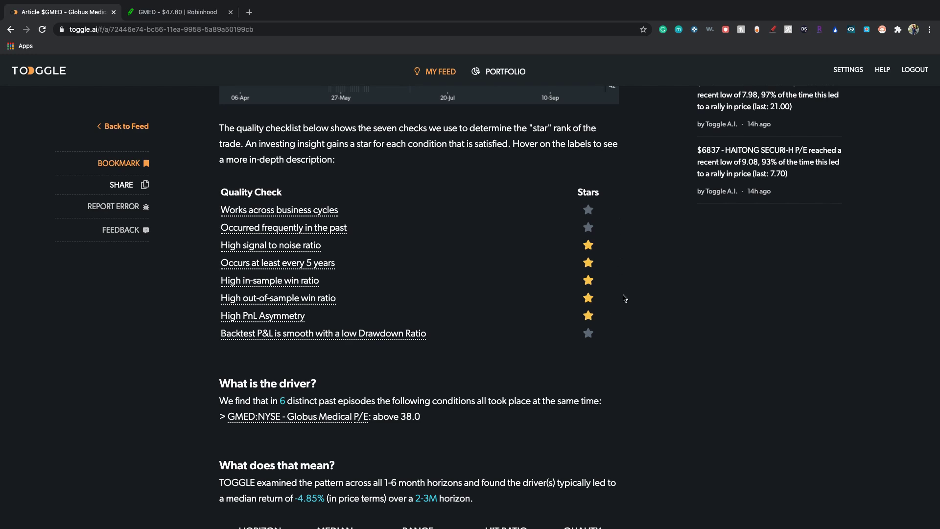
scroll(621, 331, down, 1)
scroll(621, 331, down, 1)
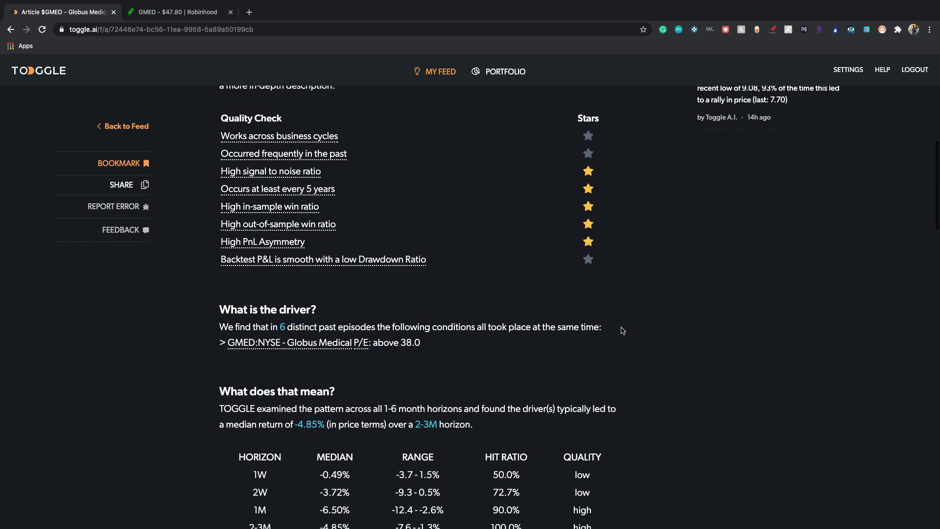
scroll(621, 332, down, 1)
scroll(621, 332, down, 1)
scroll(622, 330, down, 1)
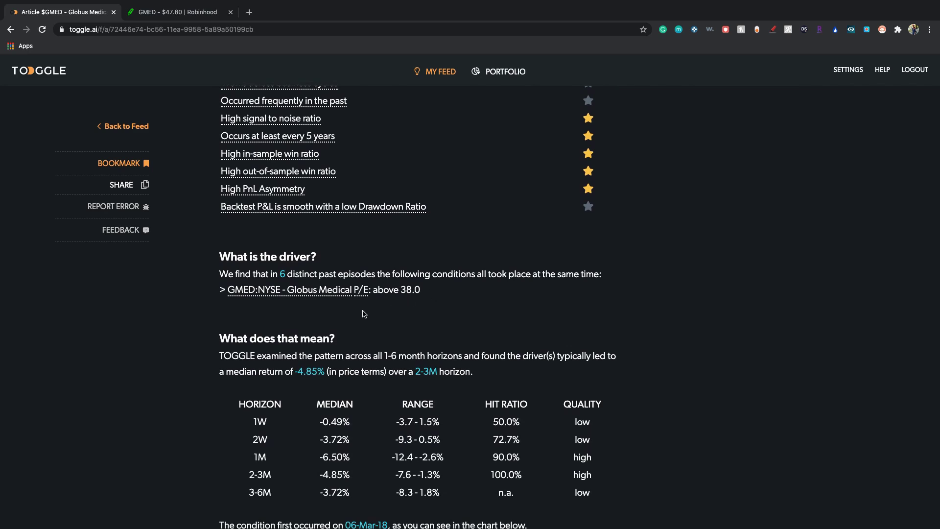
scroll(381, 317, down, 2)
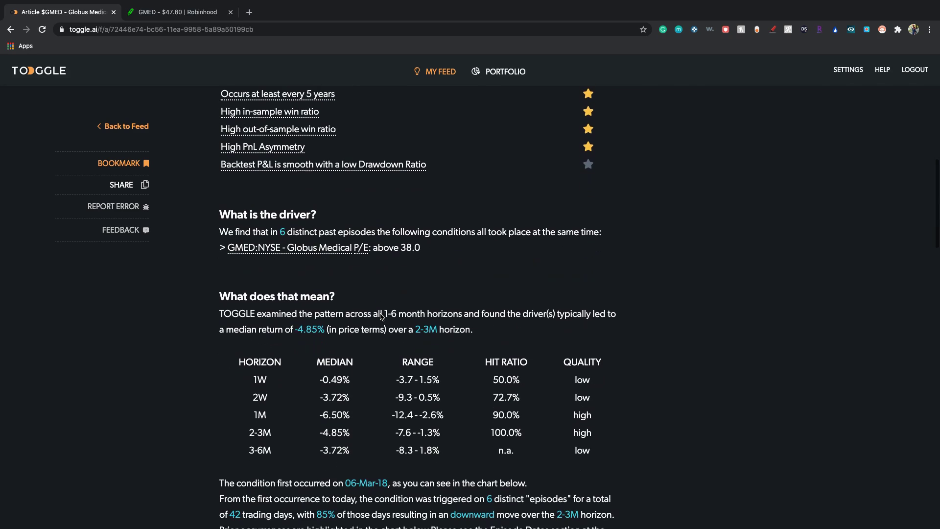
scroll(381, 317, up, 1)
scroll(381, 316, up, 3)
scroll(381, 316, up, 2)
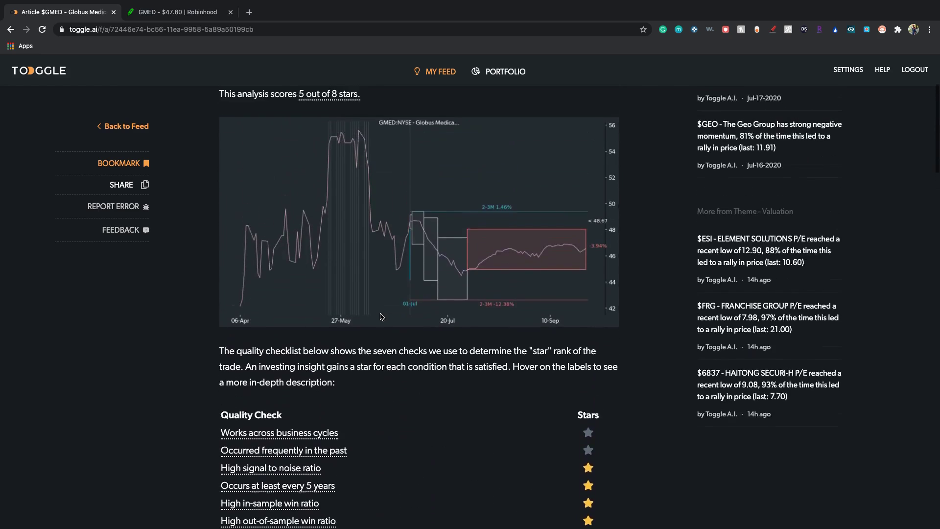
scroll(381, 317, up, 2)
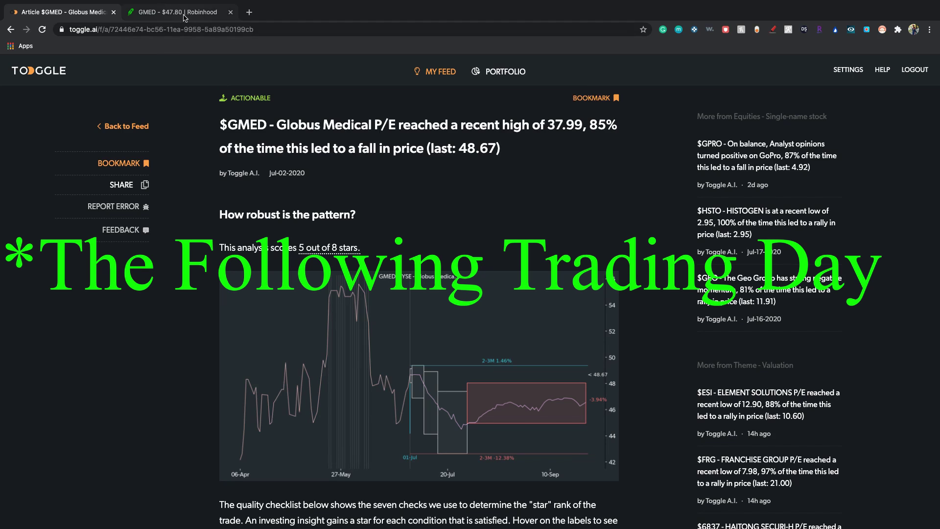
click(184, 13)
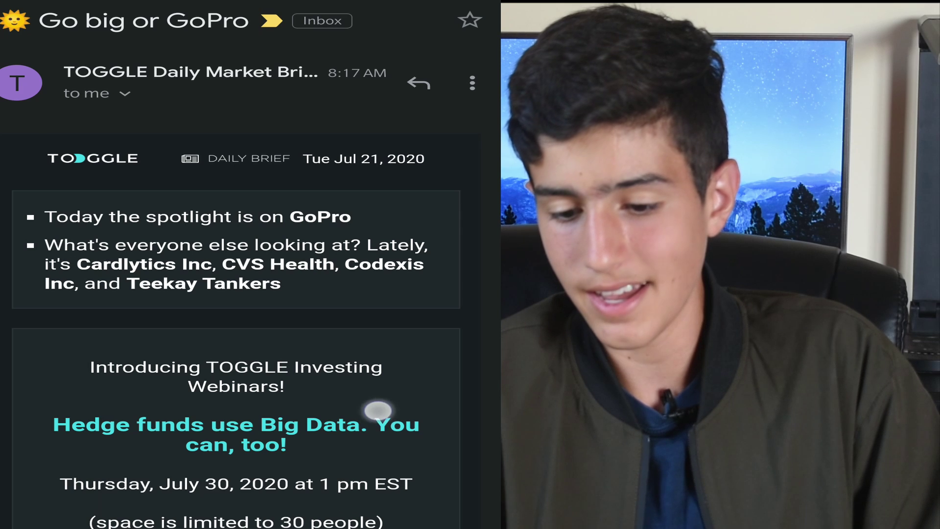
drag(378, 410, 393, 326)
Read the TOGGLE Daily Brief email down to its closing message.
click(325, 131)
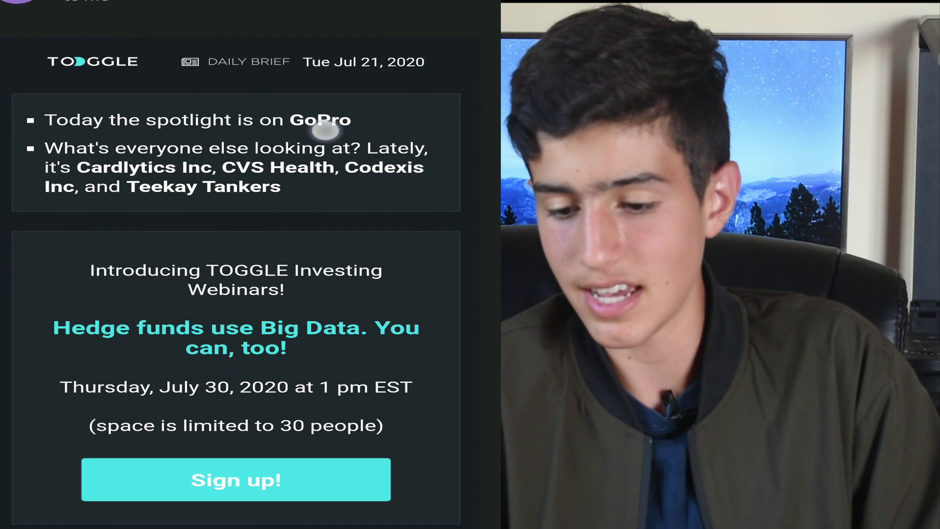
drag(401, 342, 401, 272)
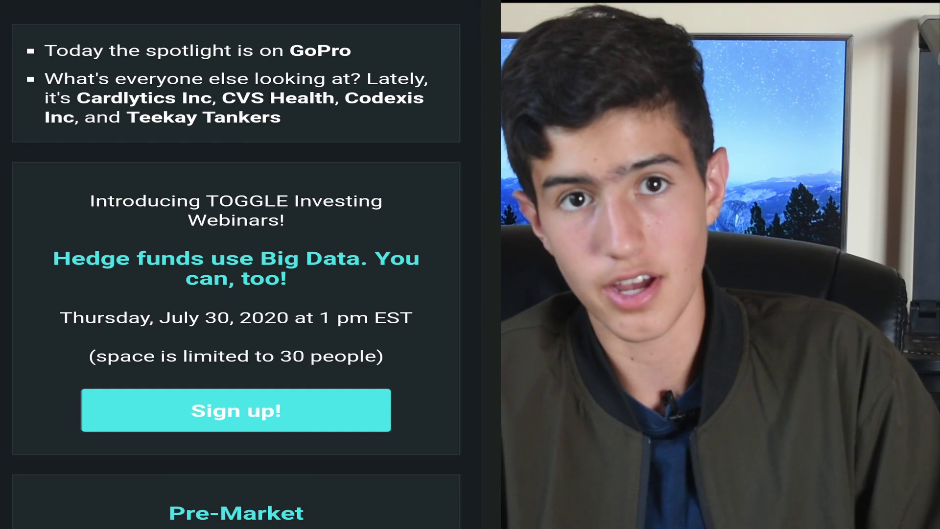
scroll(236, 293, down, 1)
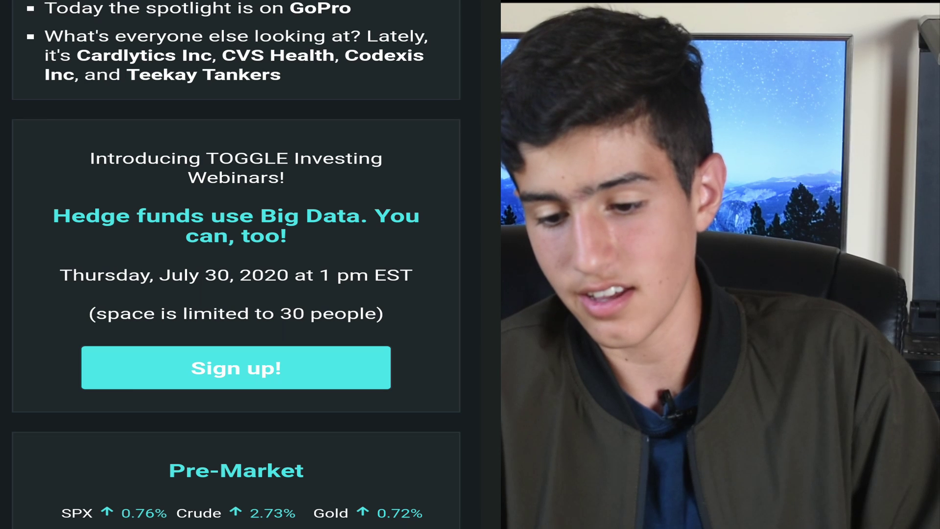
scroll(388, 202, down, 1)
scroll(351, 247, down, 1)
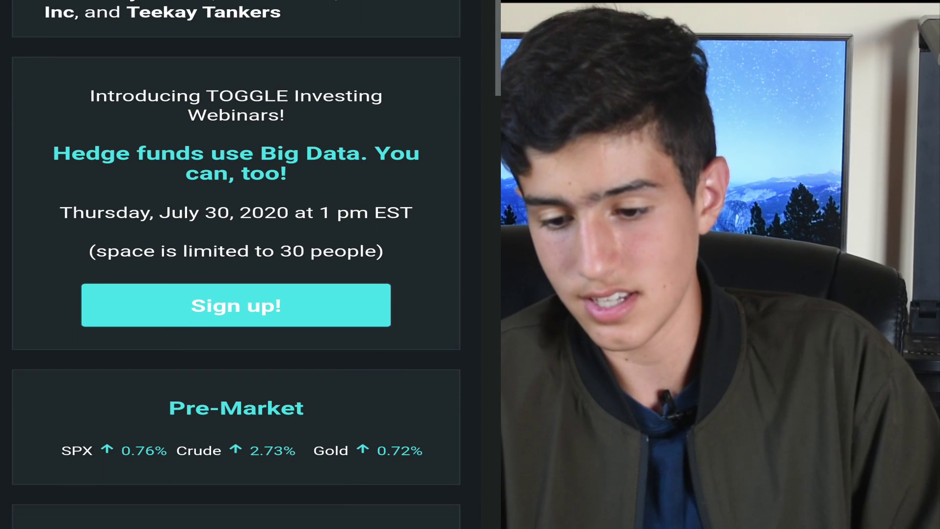
scroll(394, 250, down, 5)
scroll(395, 250, down, 2)
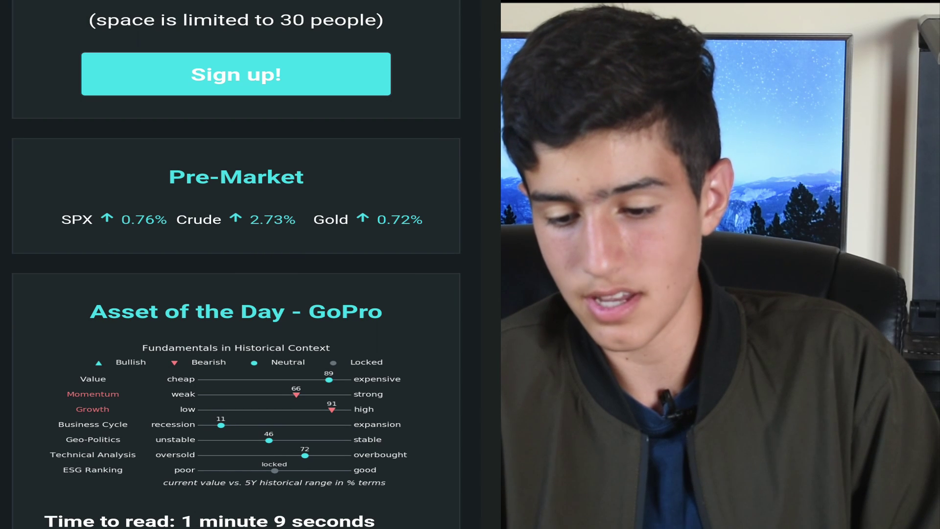
scroll(375, 409, down, 2)
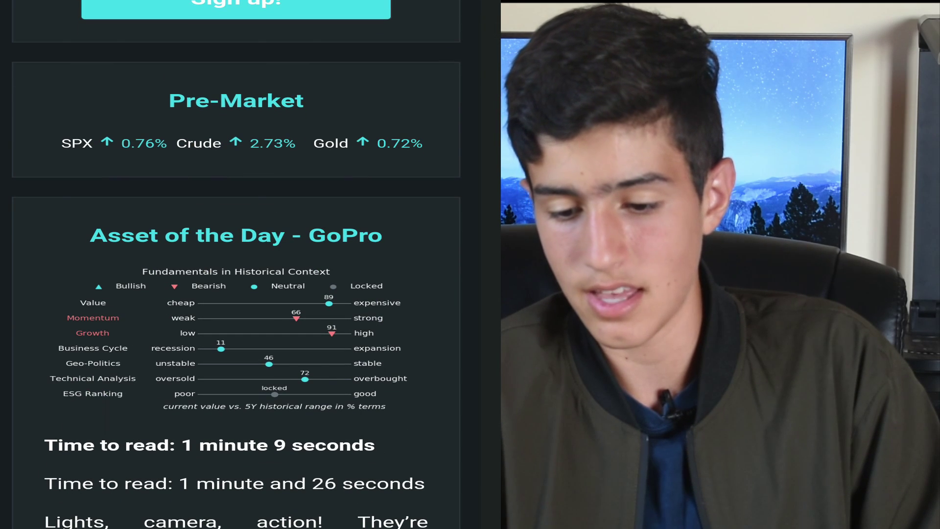
scroll(422, 361, down, 3)
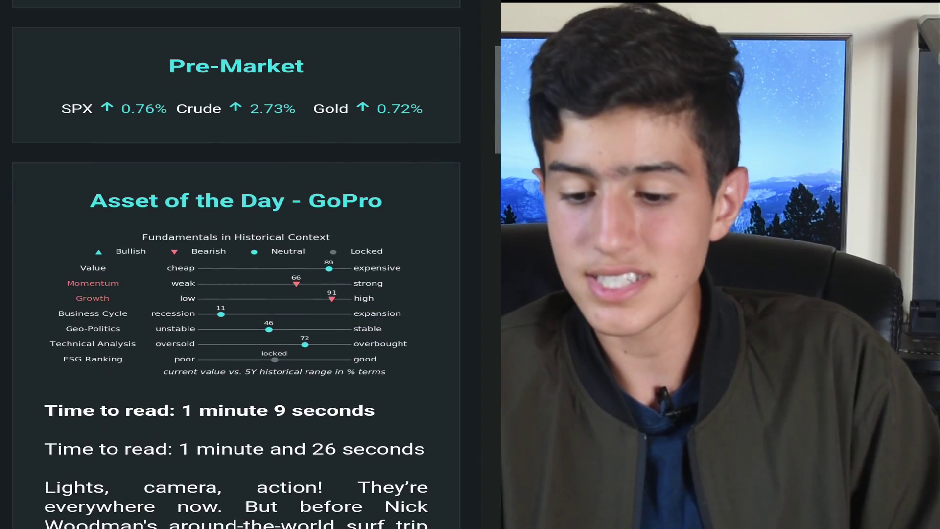
scroll(390, 277, down, 2)
scroll(384, 352, down, 2)
scroll(377, 309, down, 2)
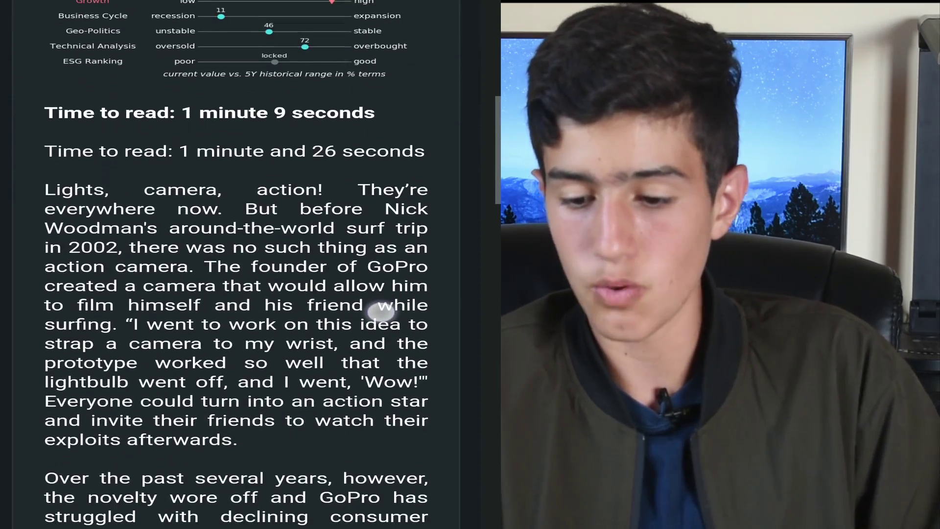
scroll(367, 446, up, 3)
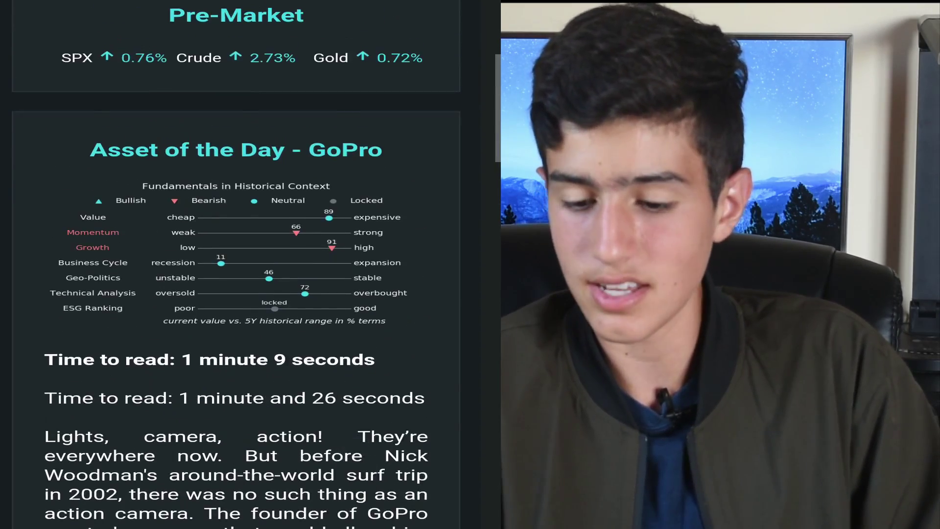
scroll(382, 331, down, 2)
scroll(407, 277, down, 3)
scroll(408, 278, down, 3)
scroll(409, 223, down, 2)
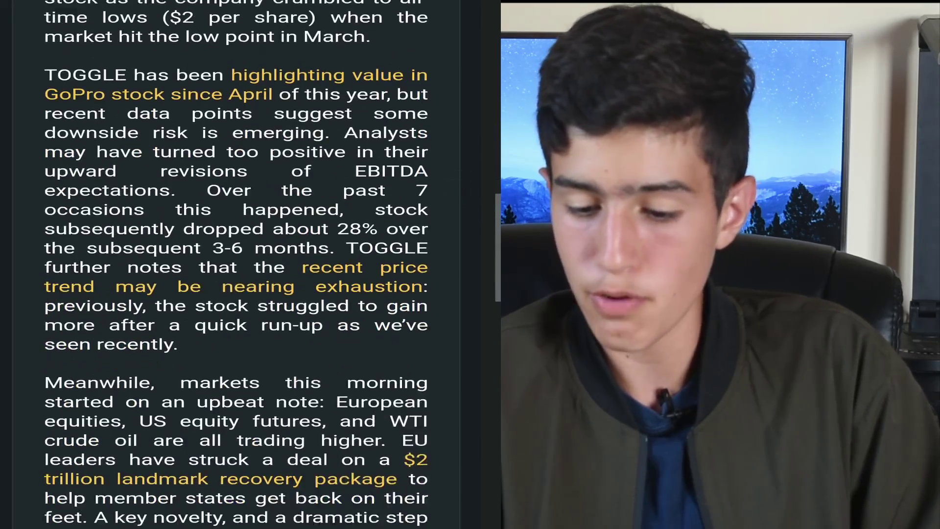
scroll(396, 243, down, 1)
scroll(388, 254, down, 3)
scroll(390, 302, down, 4)
scroll(406, 342, up, 1)
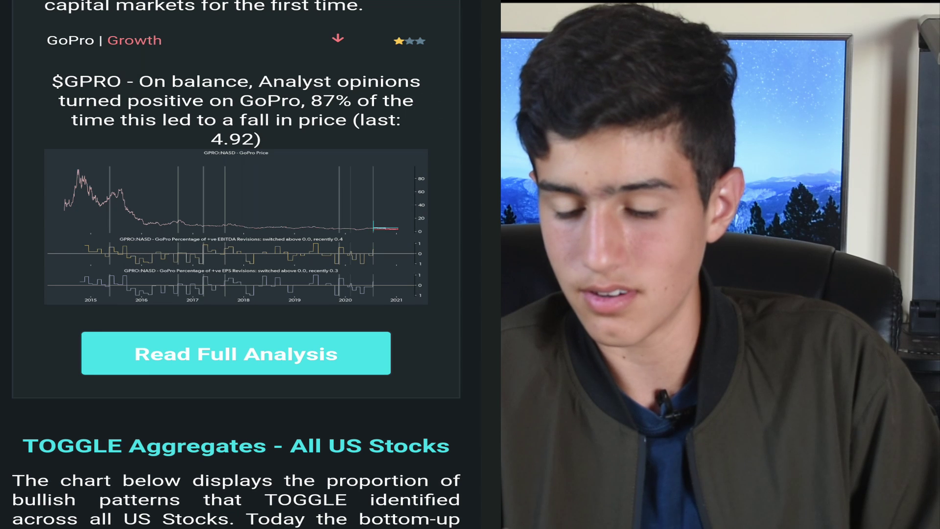
scroll(398, 234, down, 1)
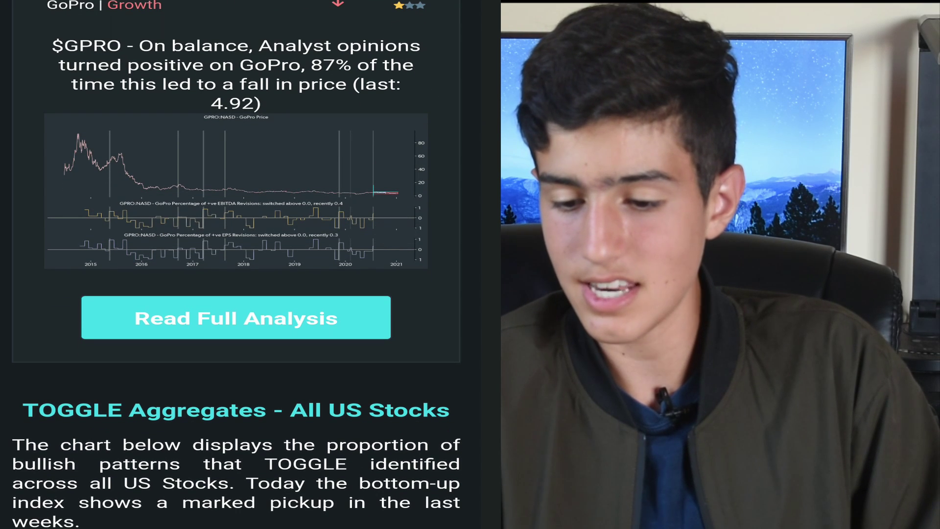
scroll(399, 213, down, 2)
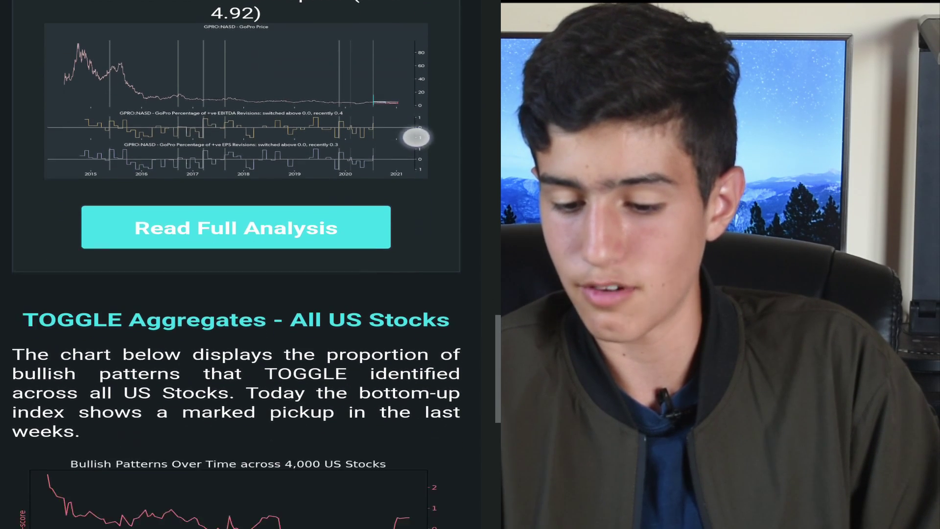
scroll(416, 138, down, 2)
scroll(374, 288, down, 3)
scroll(412, 231, down, 1)
scroll(412, 231, down, 3)
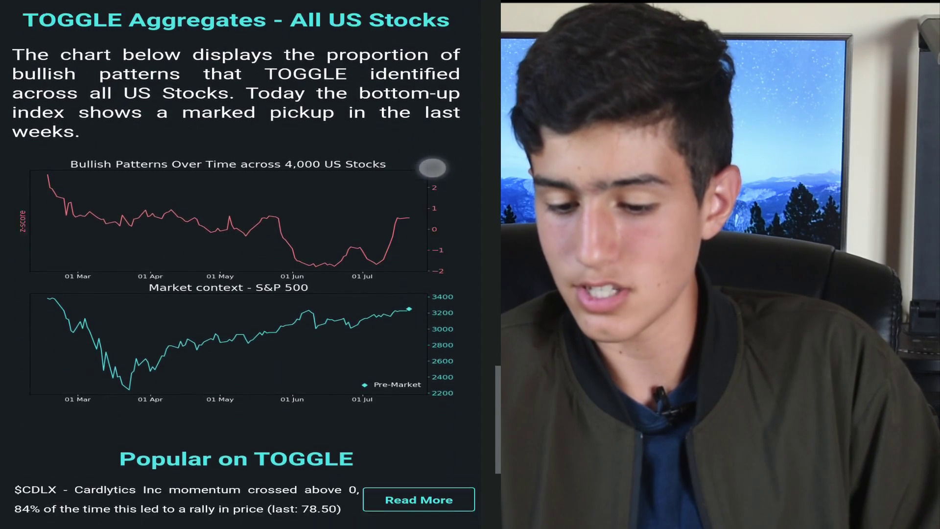
scroll(395, 243, down, 2)
scroll(416, 176, down, 4)
scroll(384, 247, down, 1)
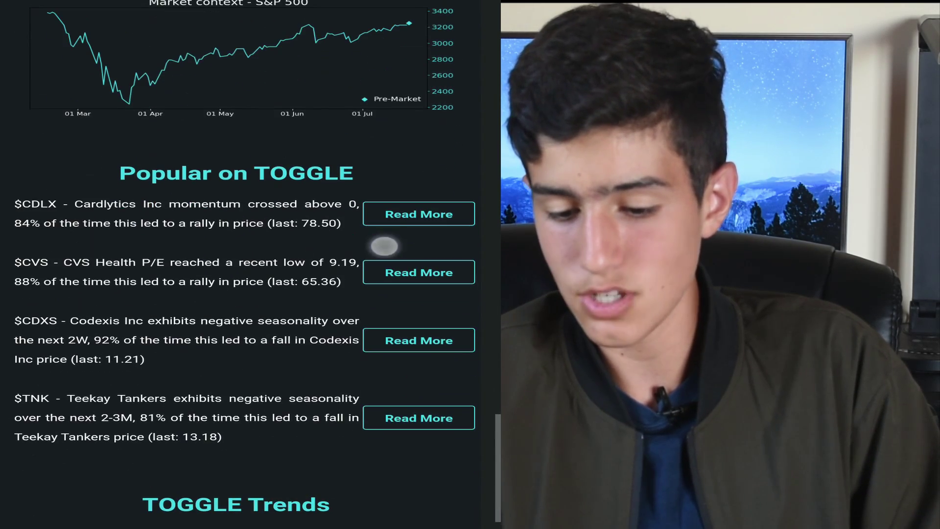
scroll(370, 293, down, 1)
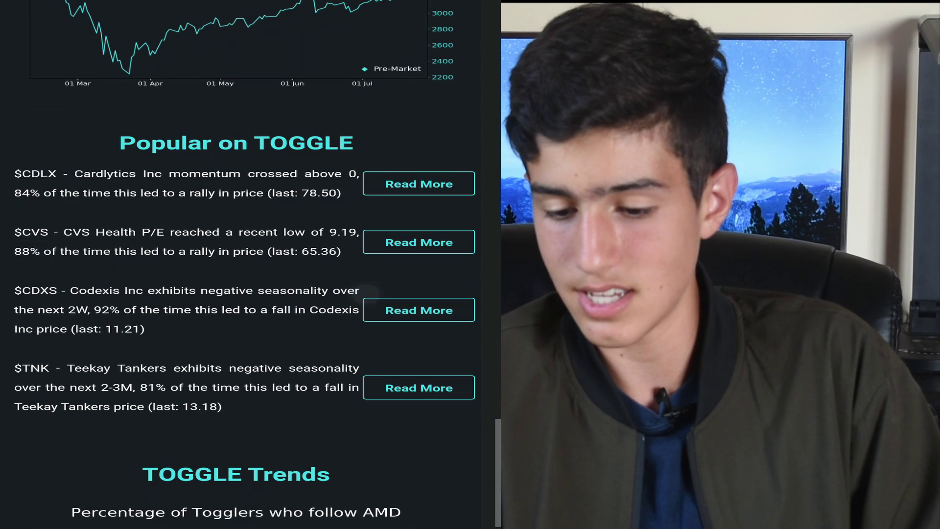
scroll(361, 228, down, 5)
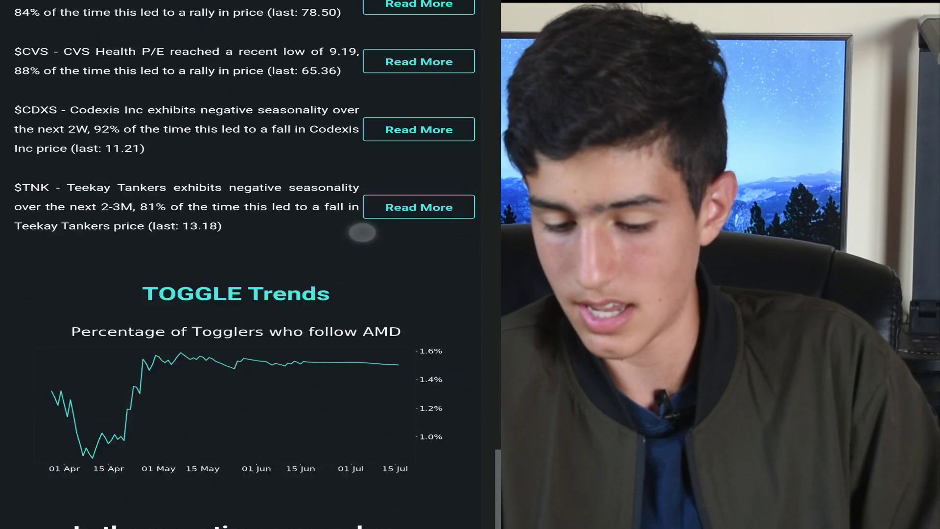
scroll(346, 312, down, 5)
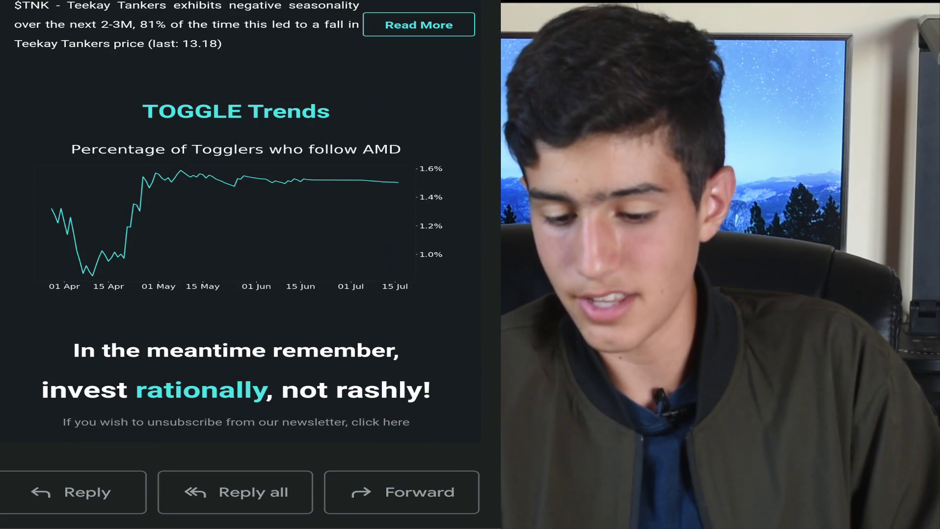